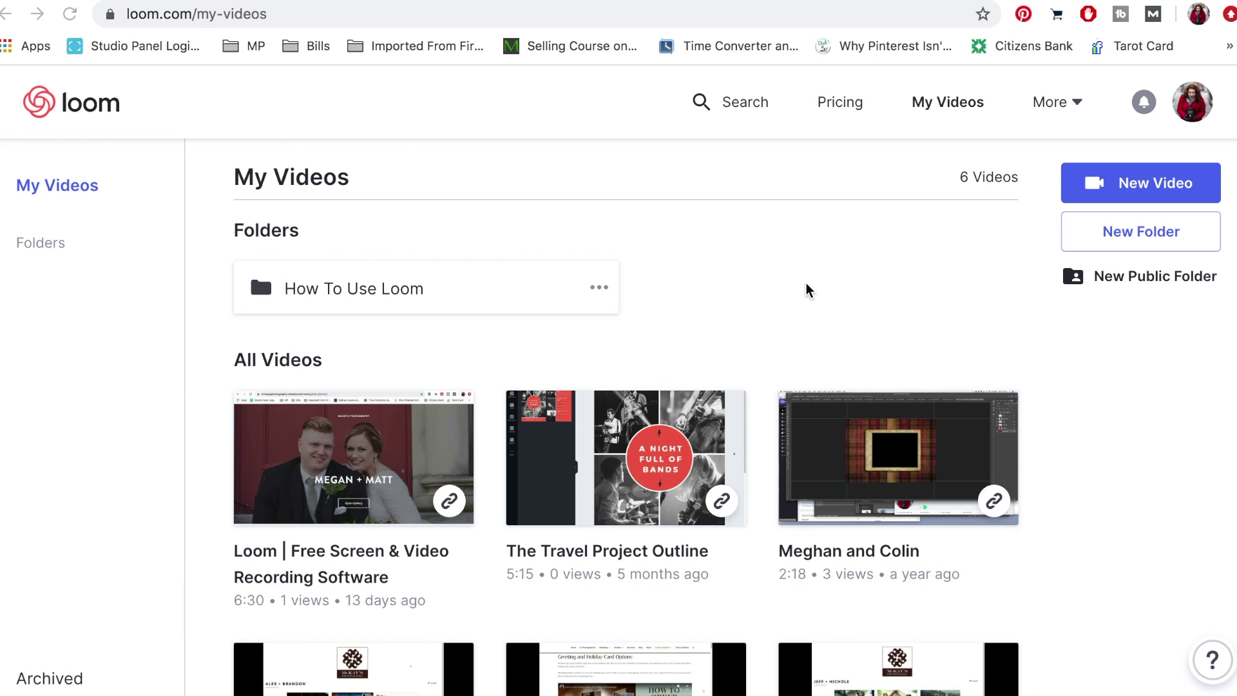
Step: Scroll the My Videos library, then start setting up a new recording
scroll(878, 281, "down", 4)
scroll(879, 282, "up", 4)
left_click(1165, 192)
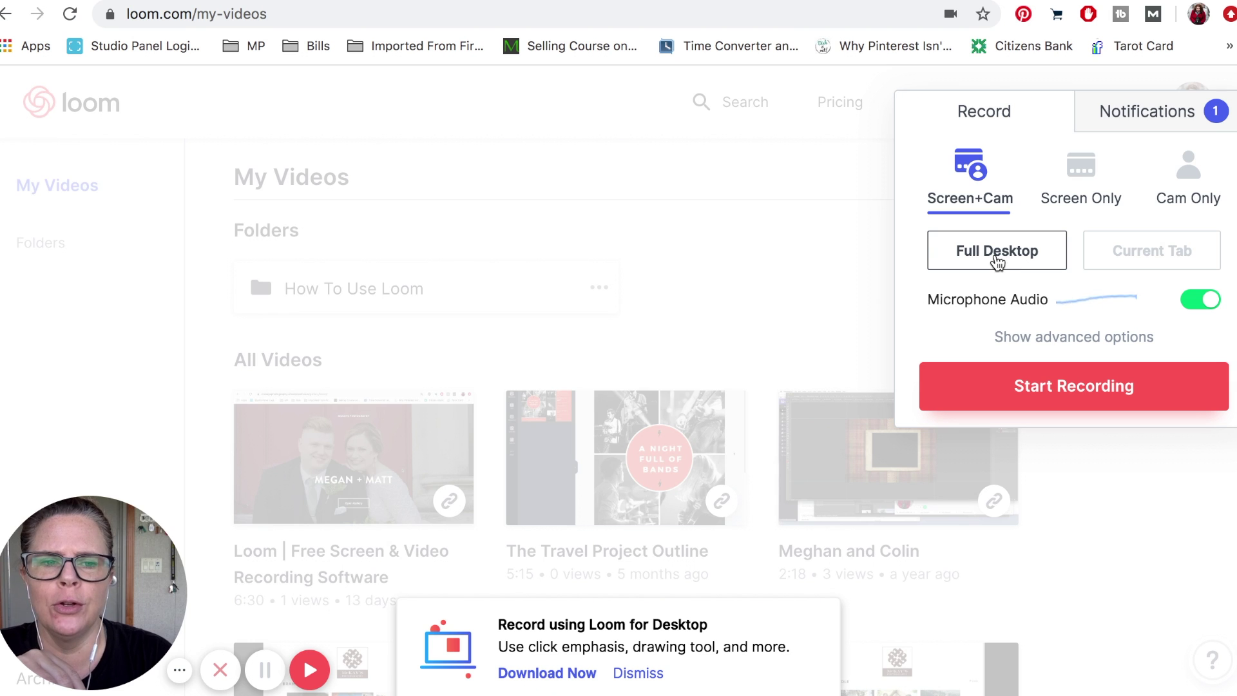
left_click(1078, 186)
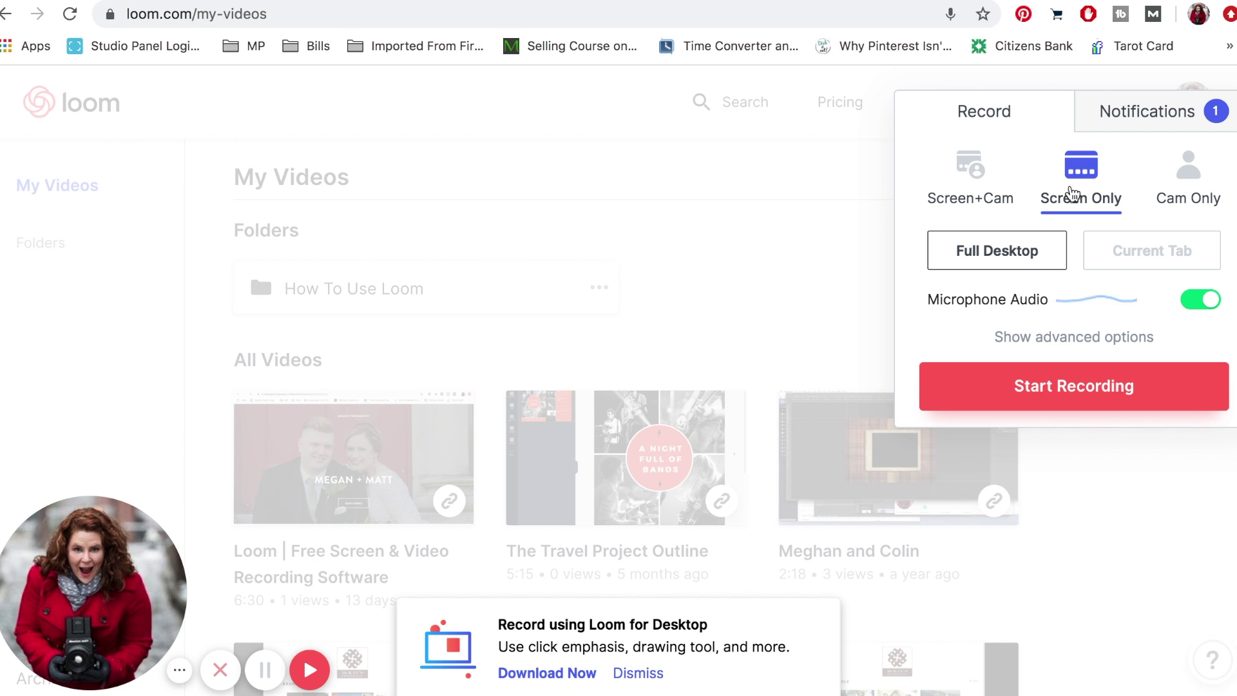
left_click(822, 203)
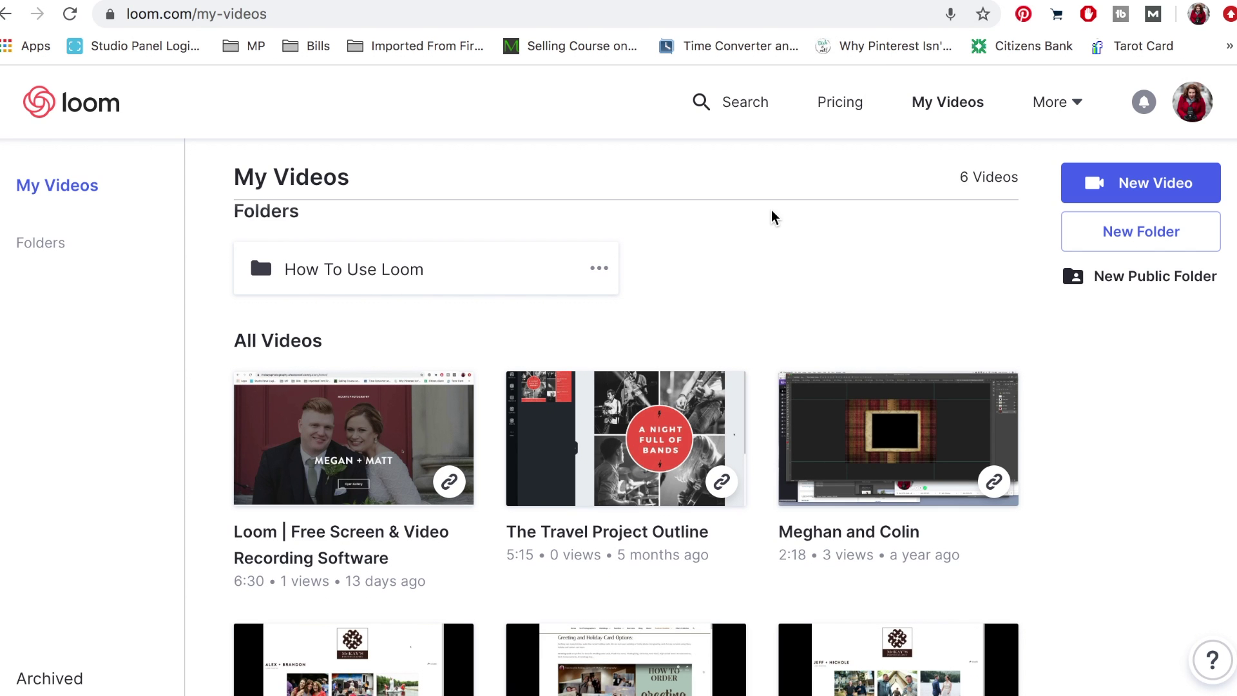
scroll(773, 218, "down", 2)
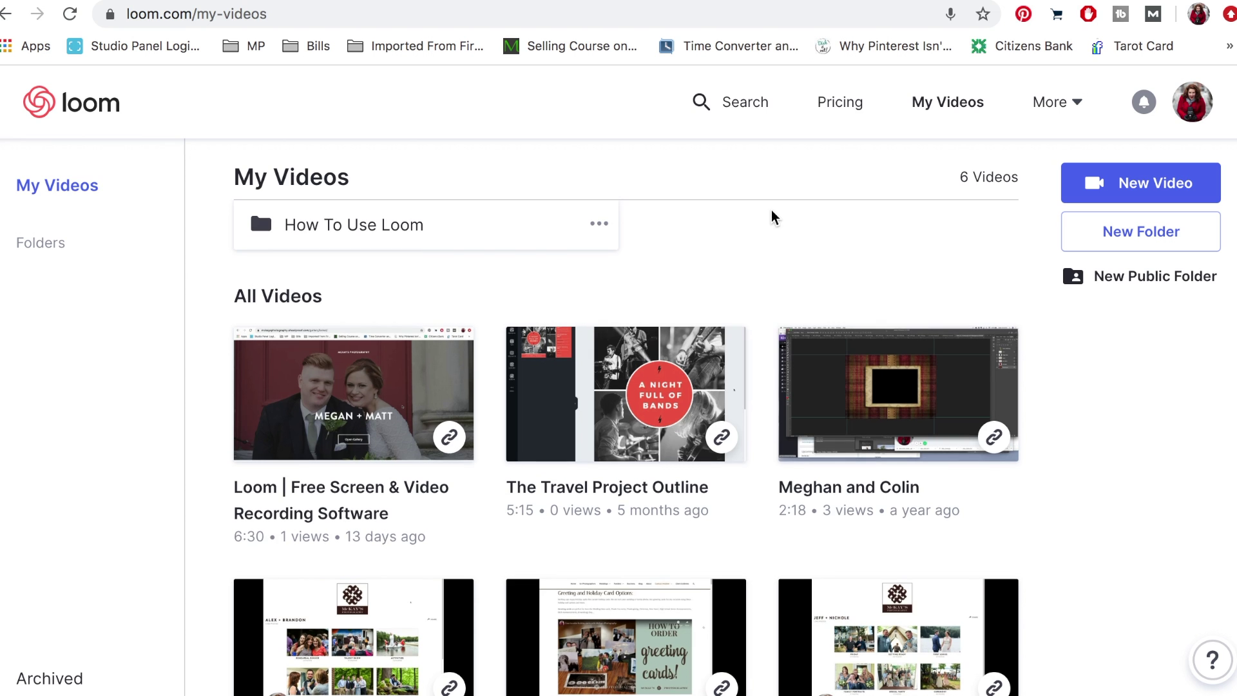
scroll(774, 217, "down", 1)
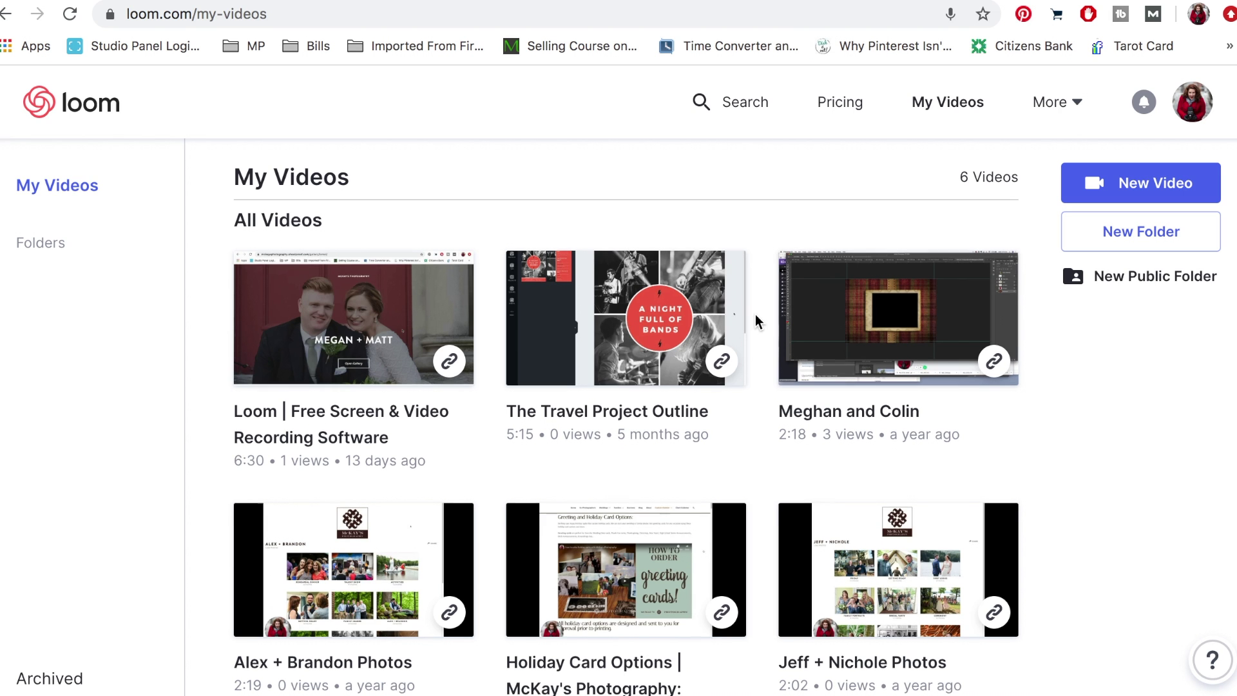
scroll(758, 320, "down", 3)
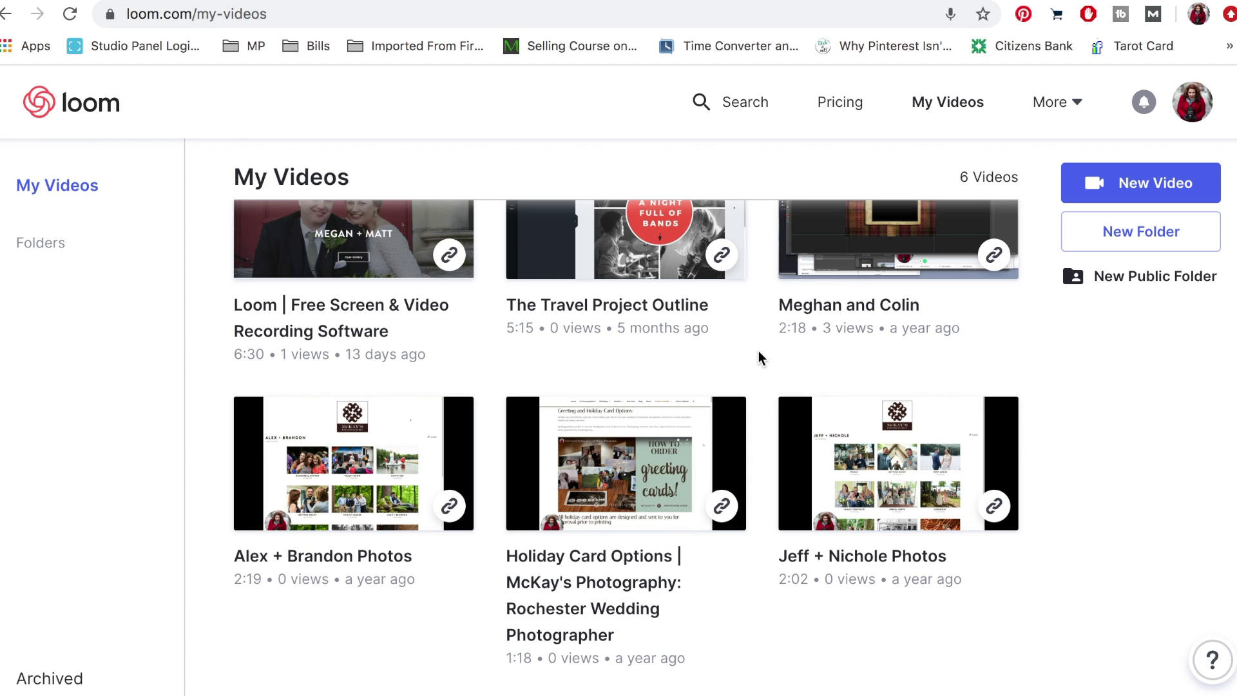
scroll(761, 359, "up", 4)
scroll(761, 358, "down", 3)
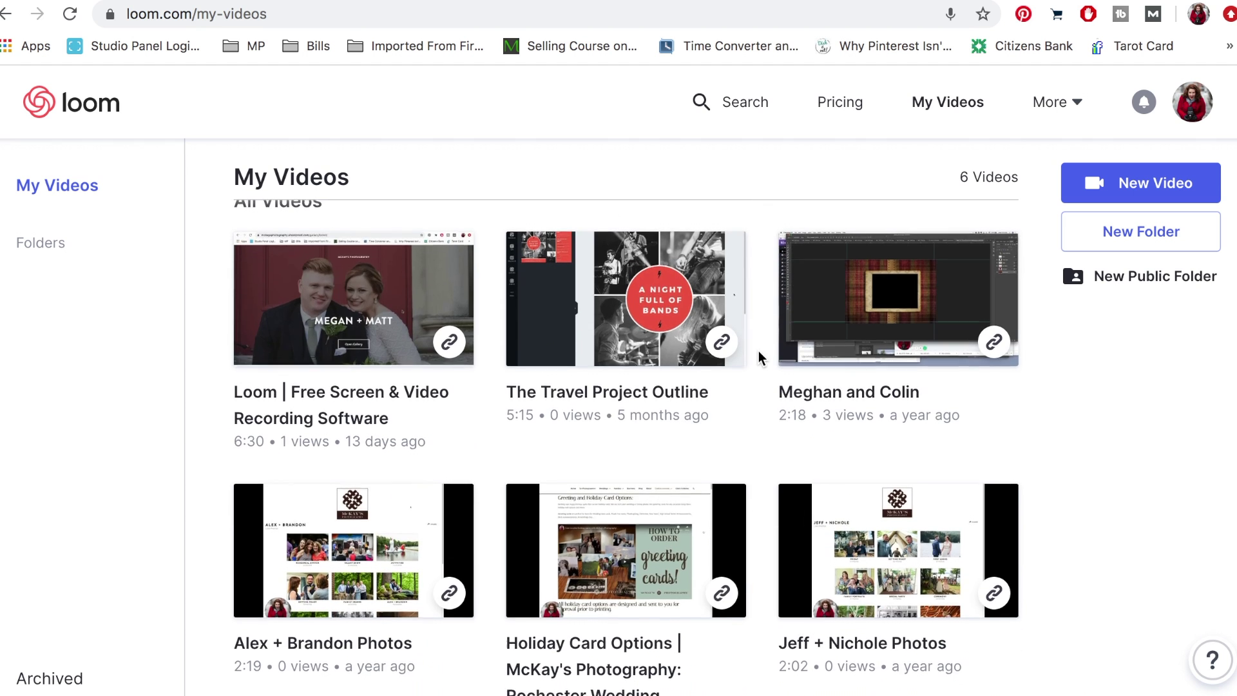
scroll(761, 358, "down", 1)
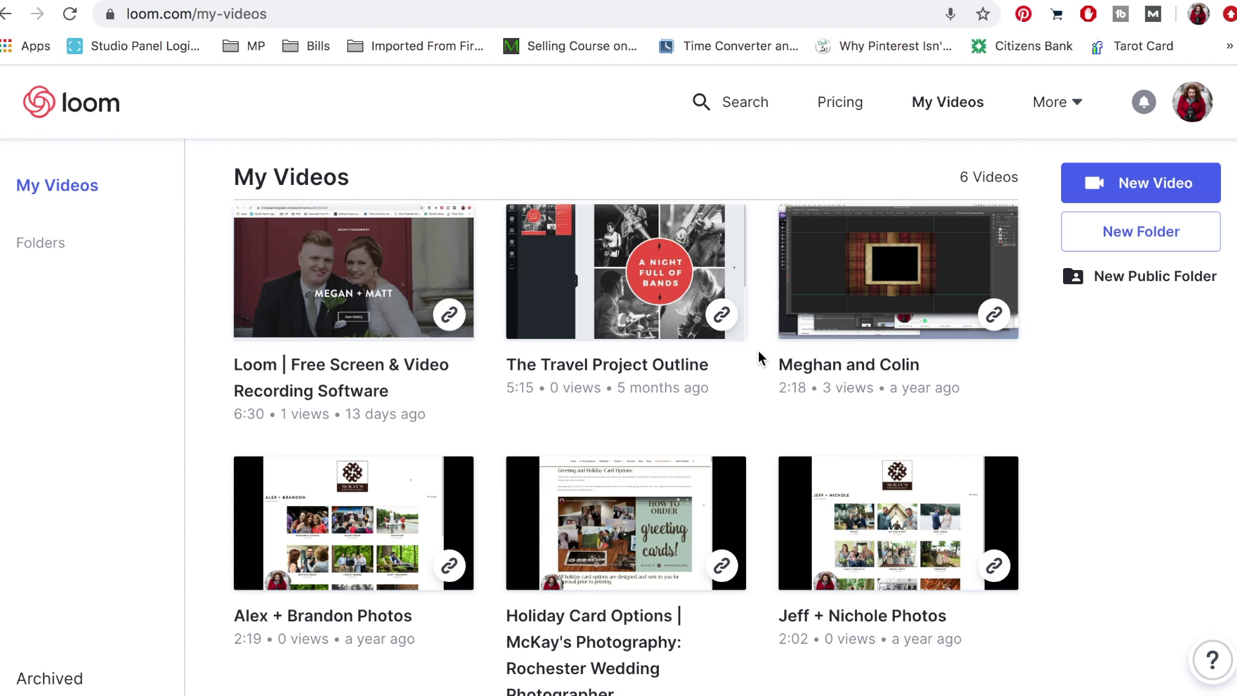
Step: Open the first video's share page, review its link and privacy, and start playback
left_click(351, 303)
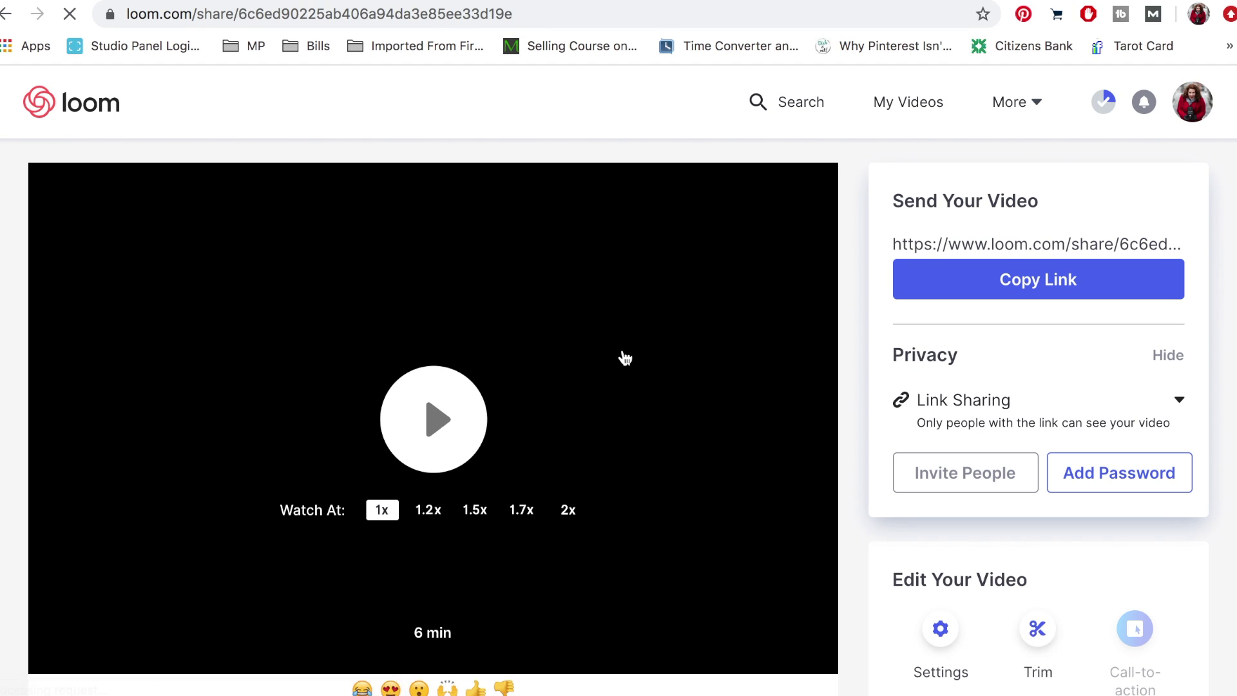
scroll(625, 358, "down", 5)
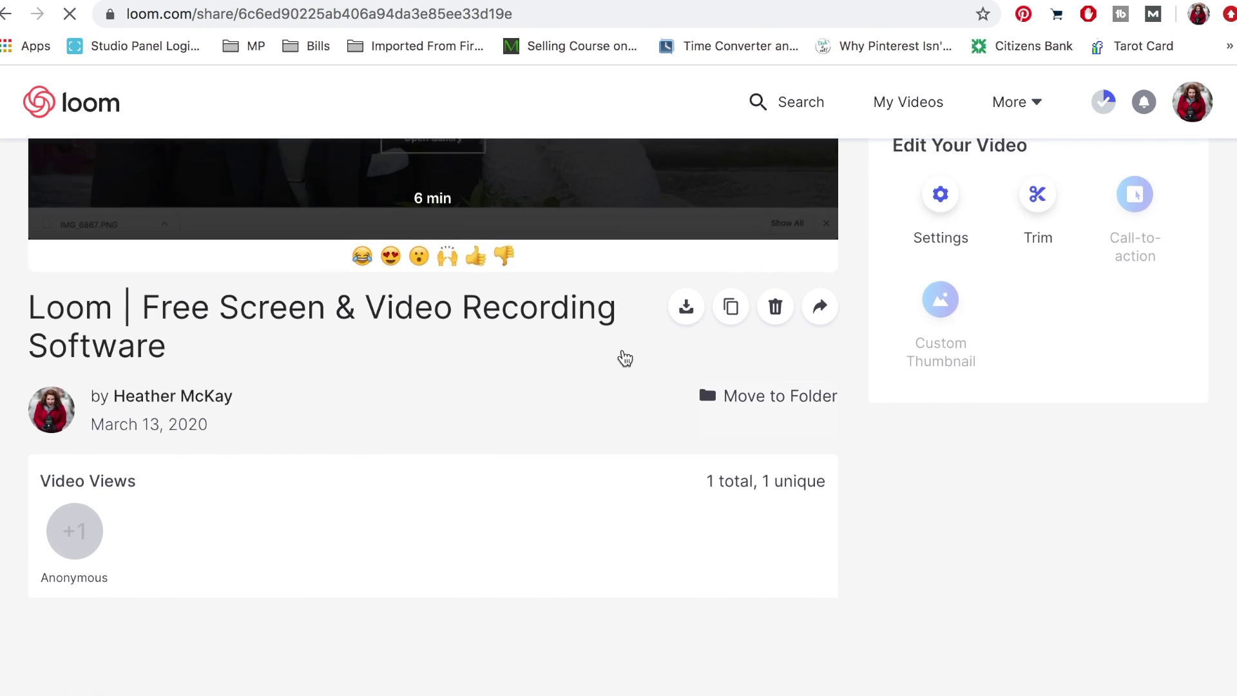
scroll(622, 359, "up", 6)
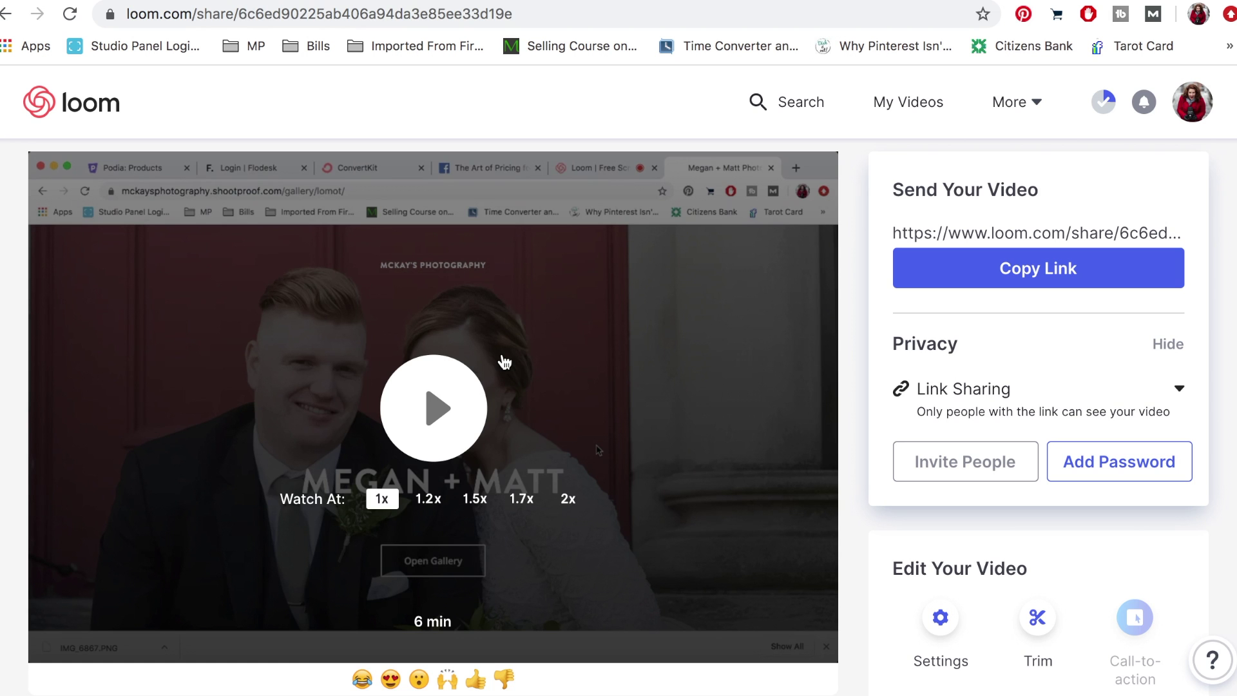
scroll(504, 362, "down", 5)
scroll(492, 212, "up", 5)
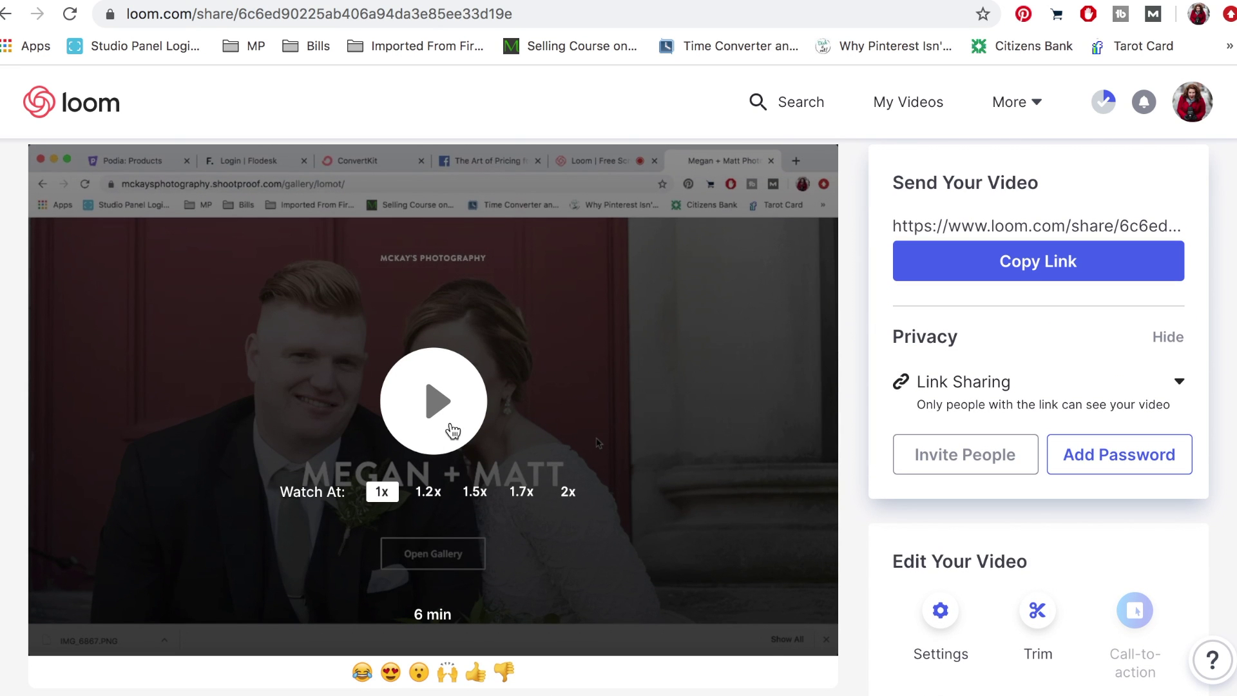
left_click(449, 431)
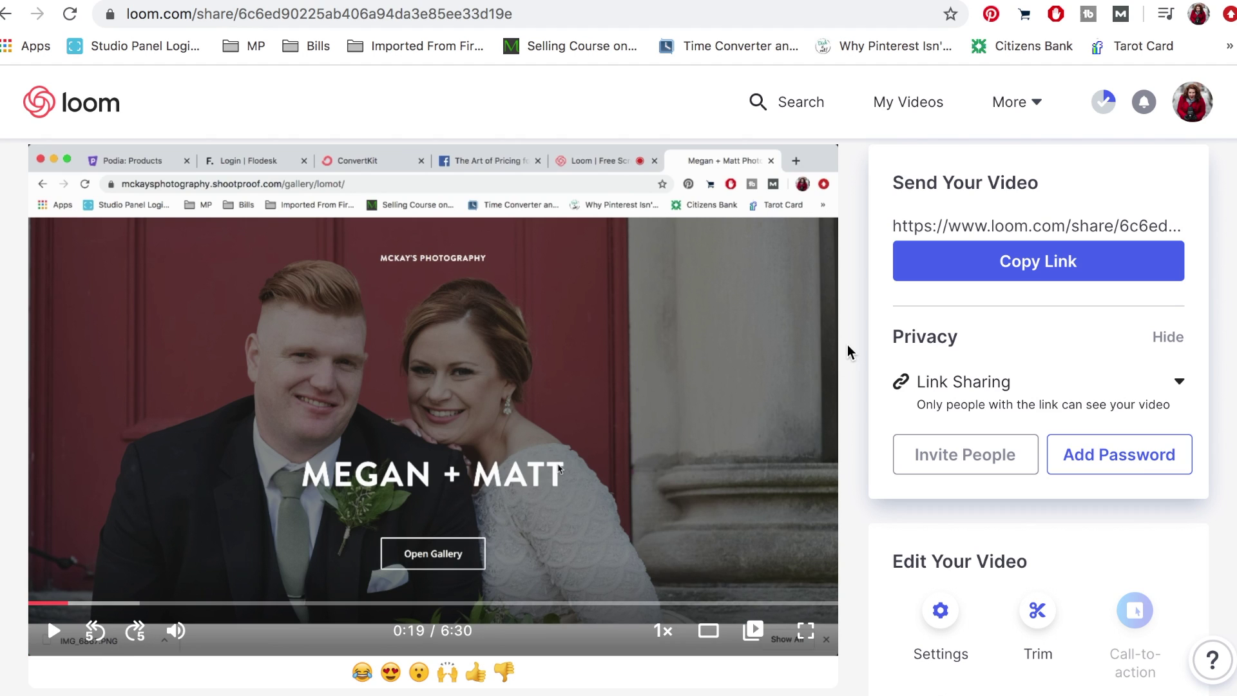
Step: Scroll through the share page and click into the comment box
scroll(848, 351, "down", 5)
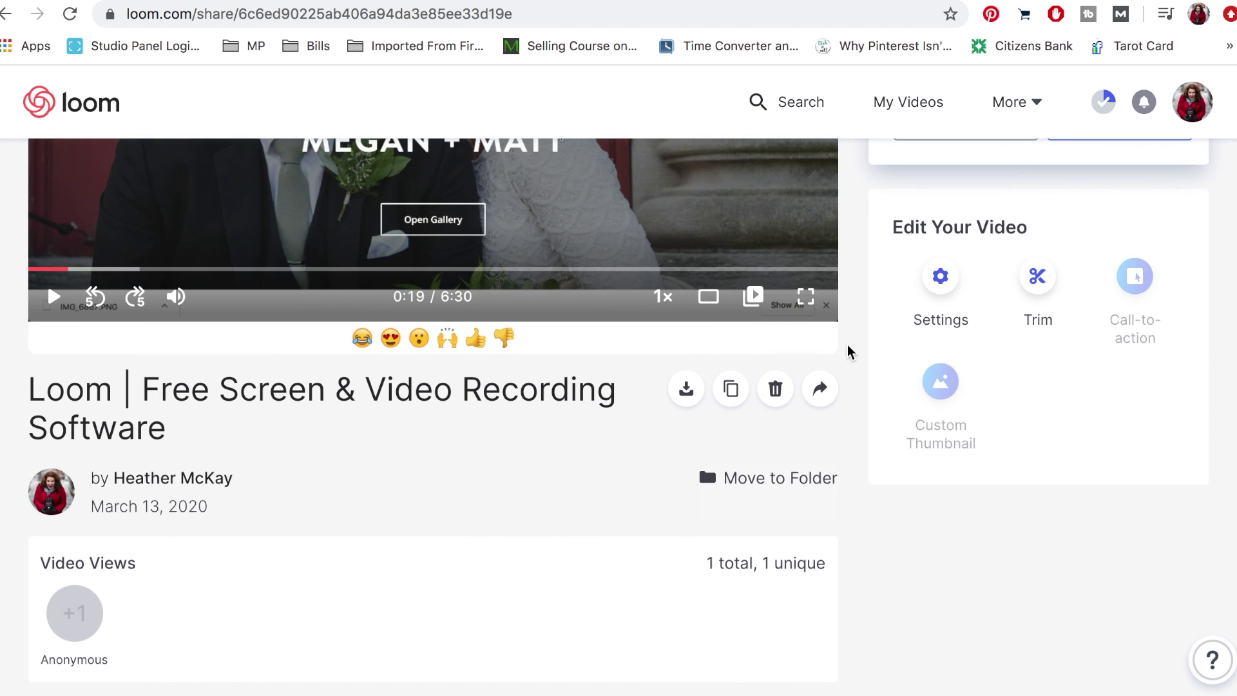
scroll(857, 322, "up", 5)
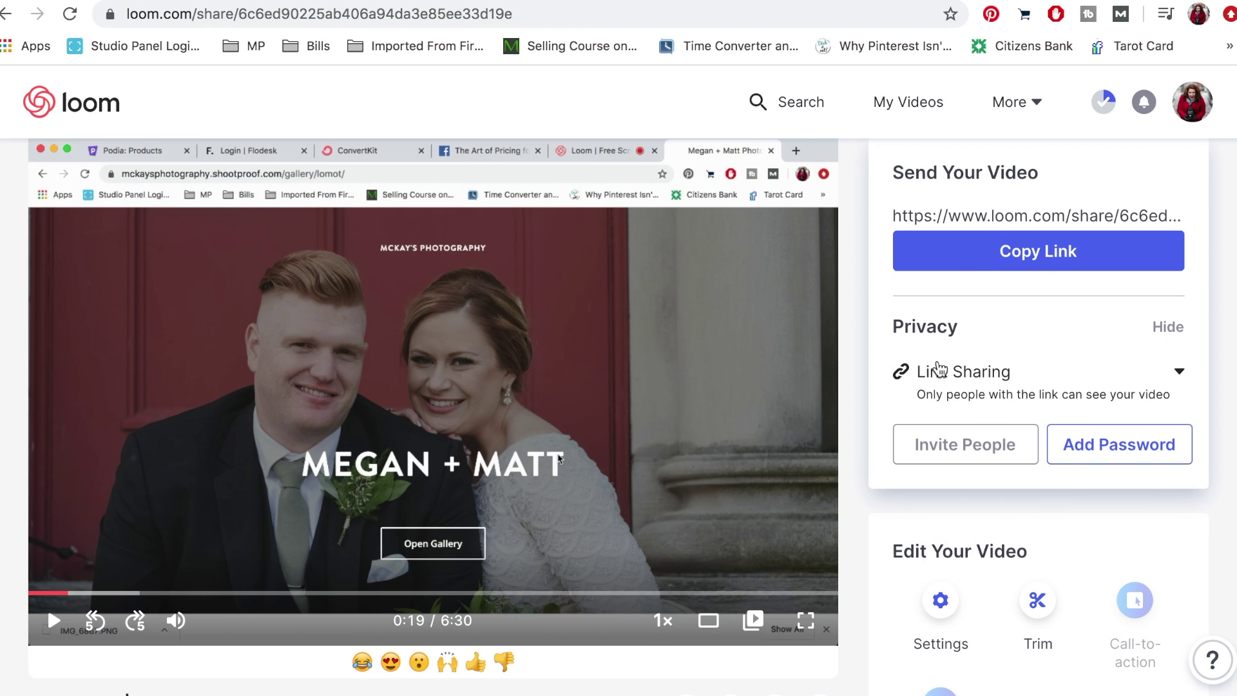
mouse_move(964, 445)
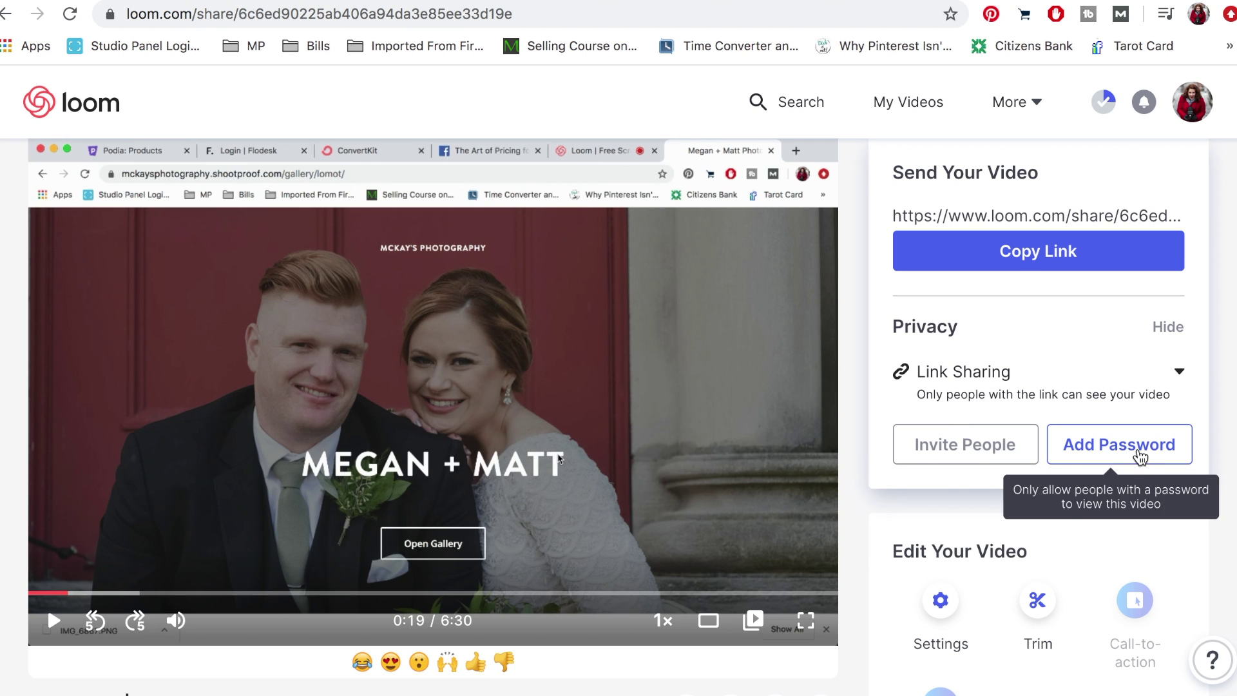
scroll(915, 450, "down", 4)
scroll(546, 393, "up", 2)
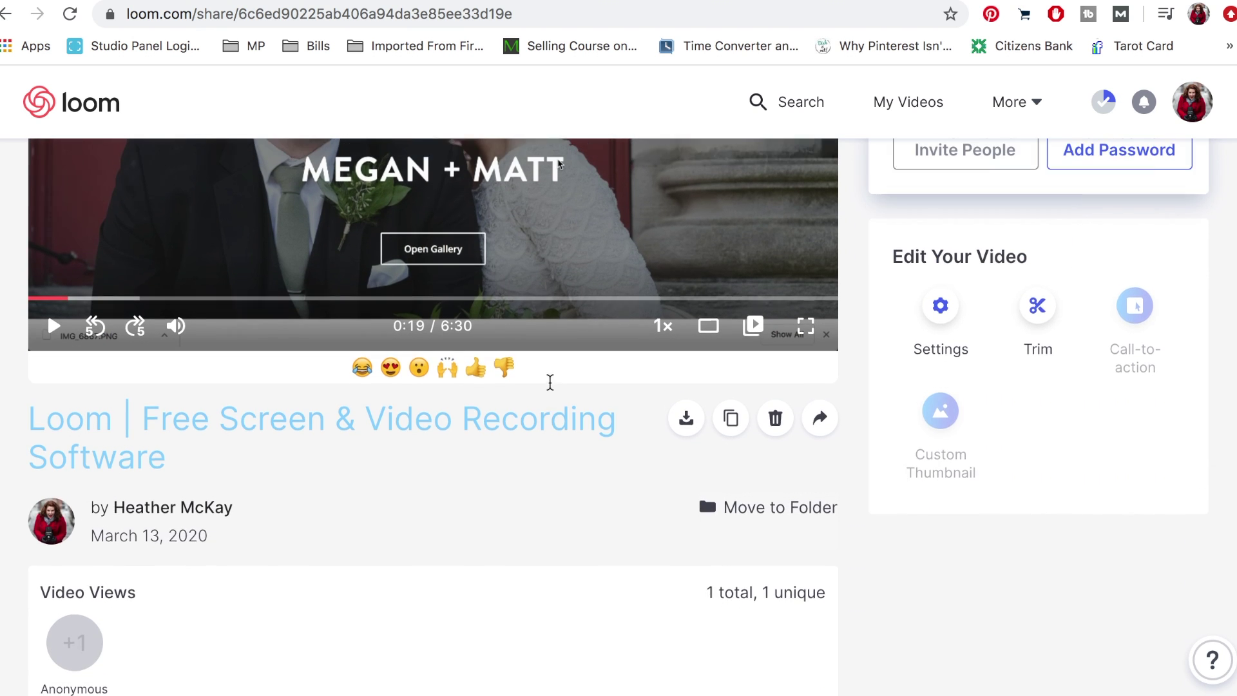
scroll(534, 192, "up", 2)
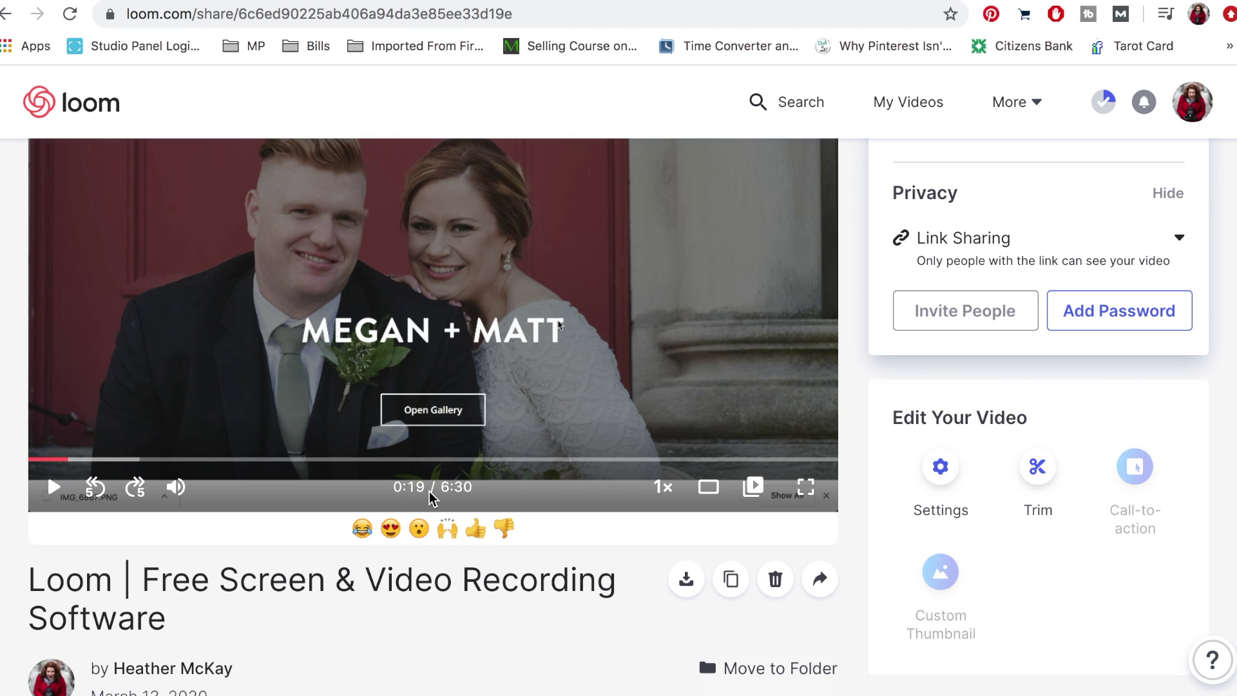
scroll(428, 496, "down", 5)
left_click(375, 638)
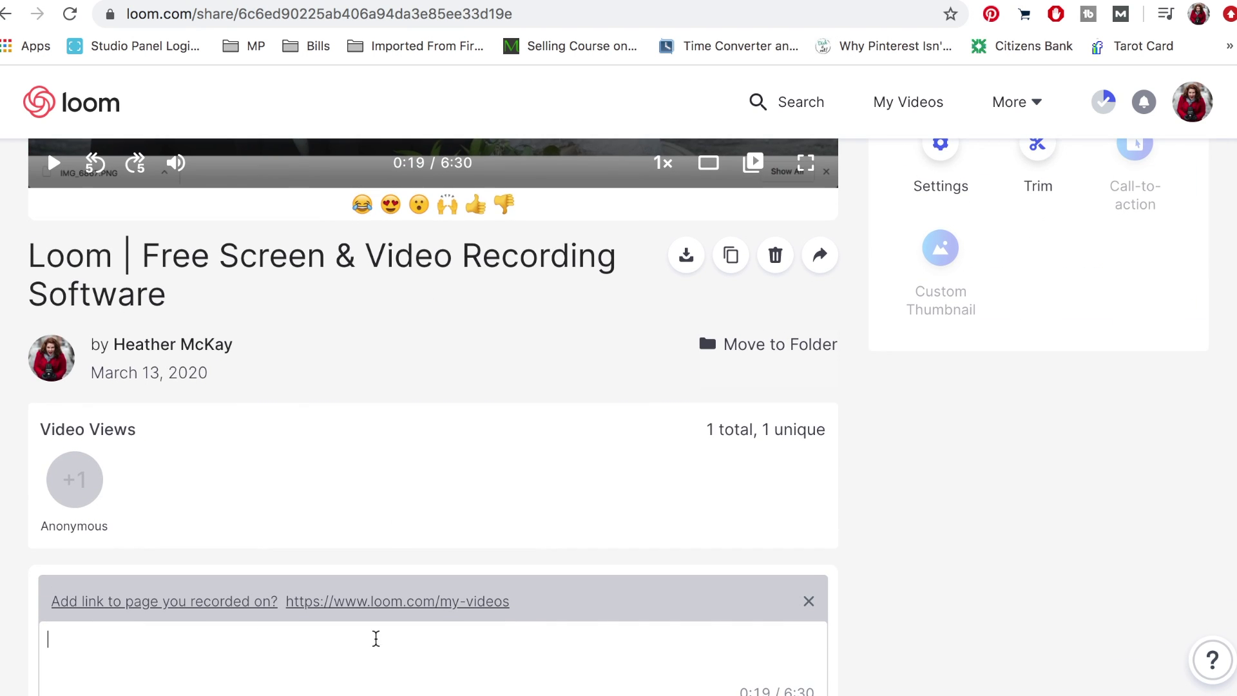
Step: Return to My Videos and open the Meghan and Colin video's share page
scroll(528, 619, "down", 2)
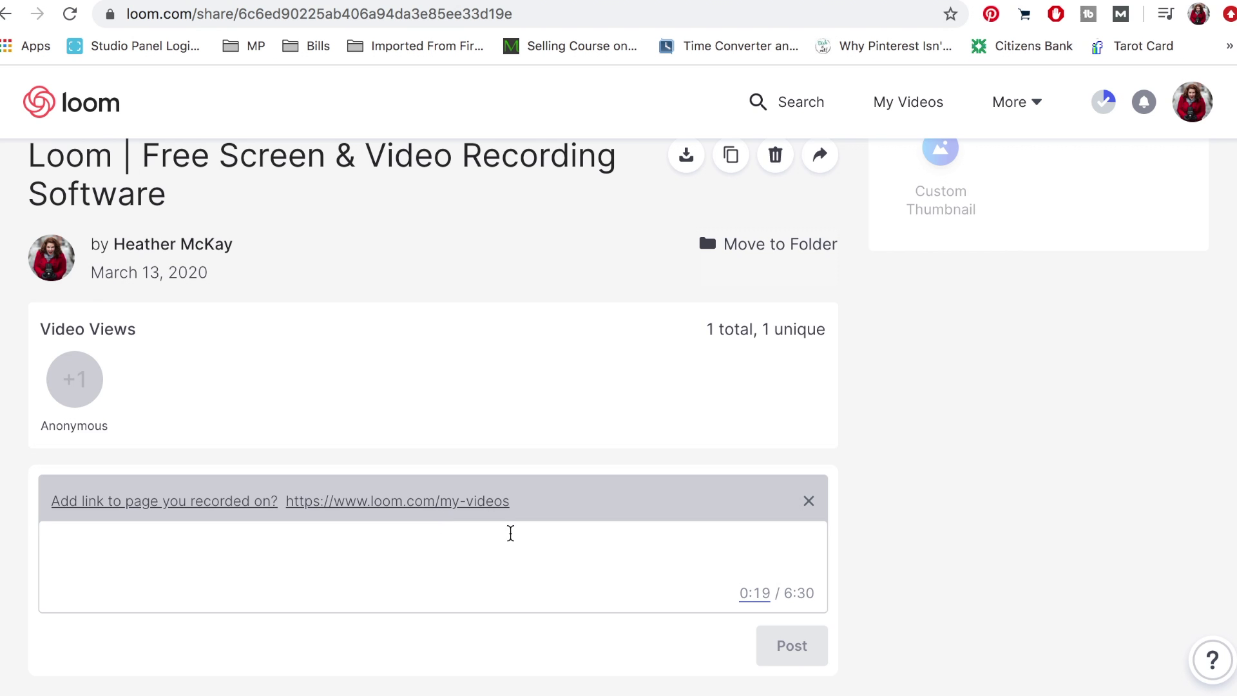
scroll(513, 509, "up", 7)
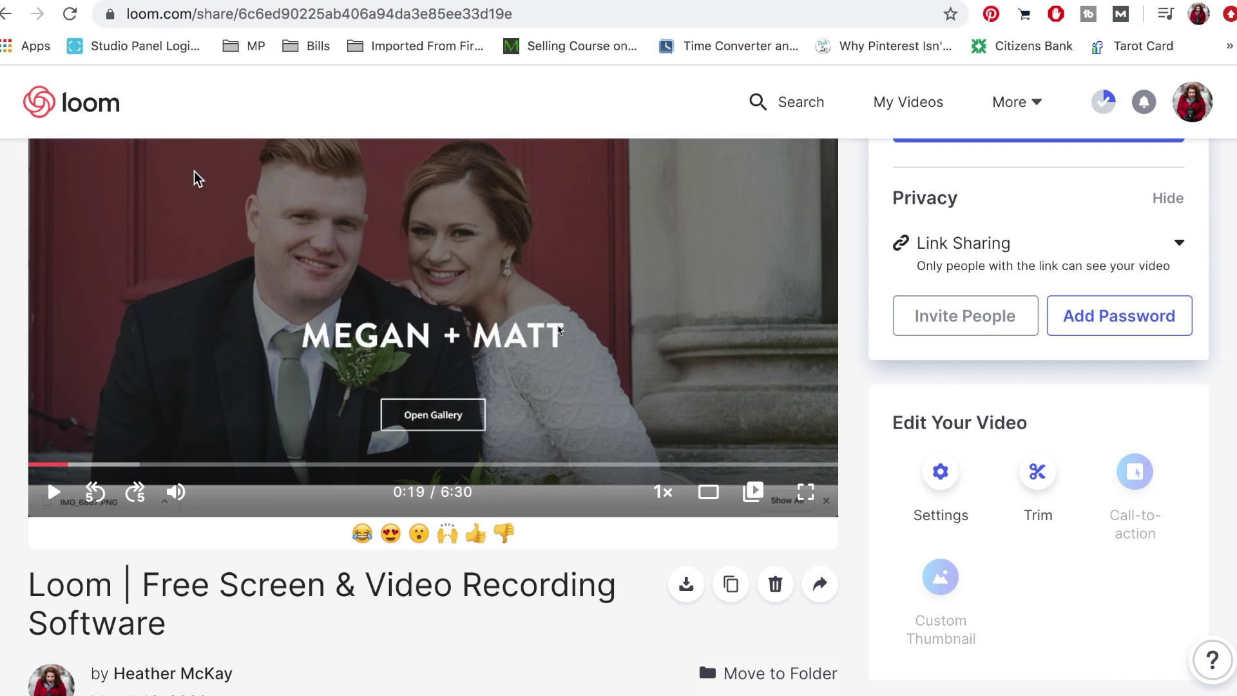
left_click(8, 14)
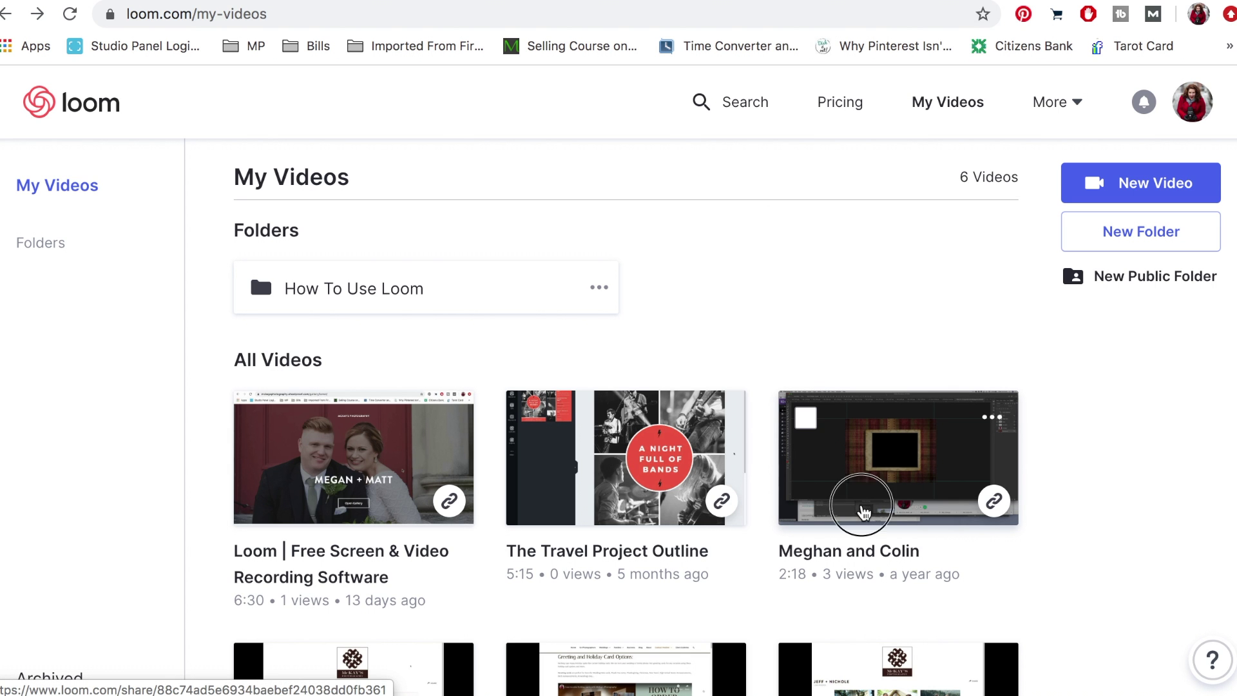
left_click(861, 513)
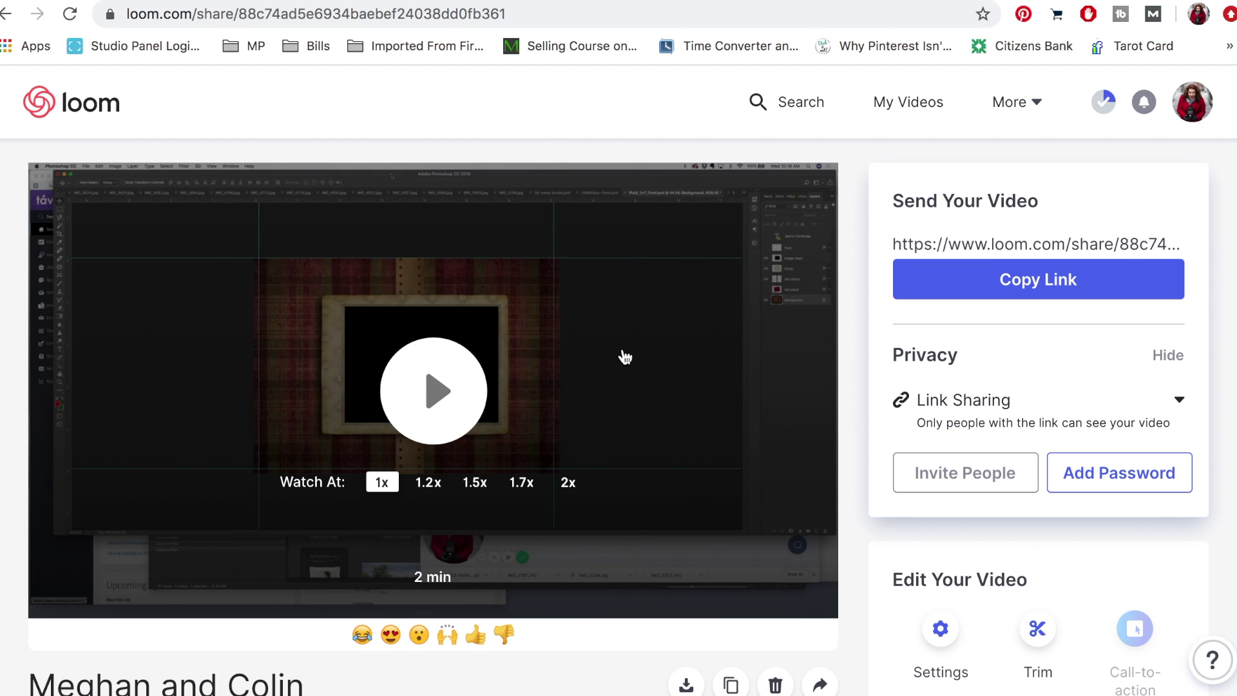
scroll(490, 290, "down", 3)
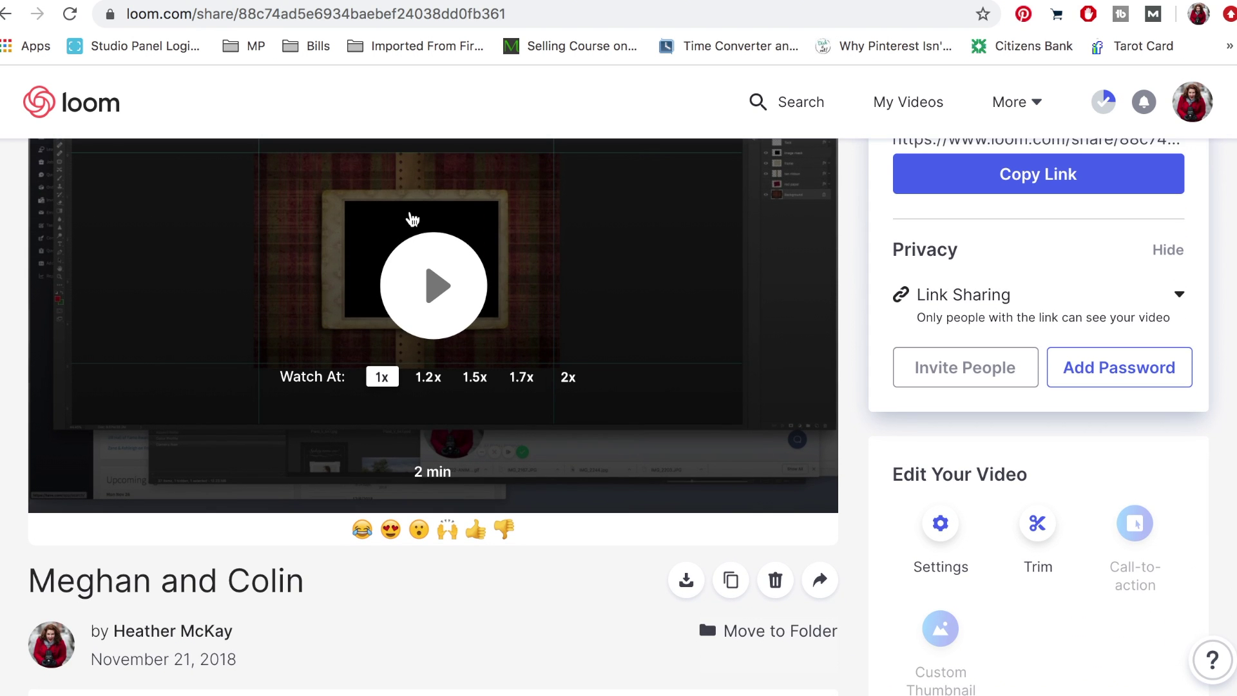
scroll(318, 284, "up", 1)
scroll(318, 284, "down", 9)
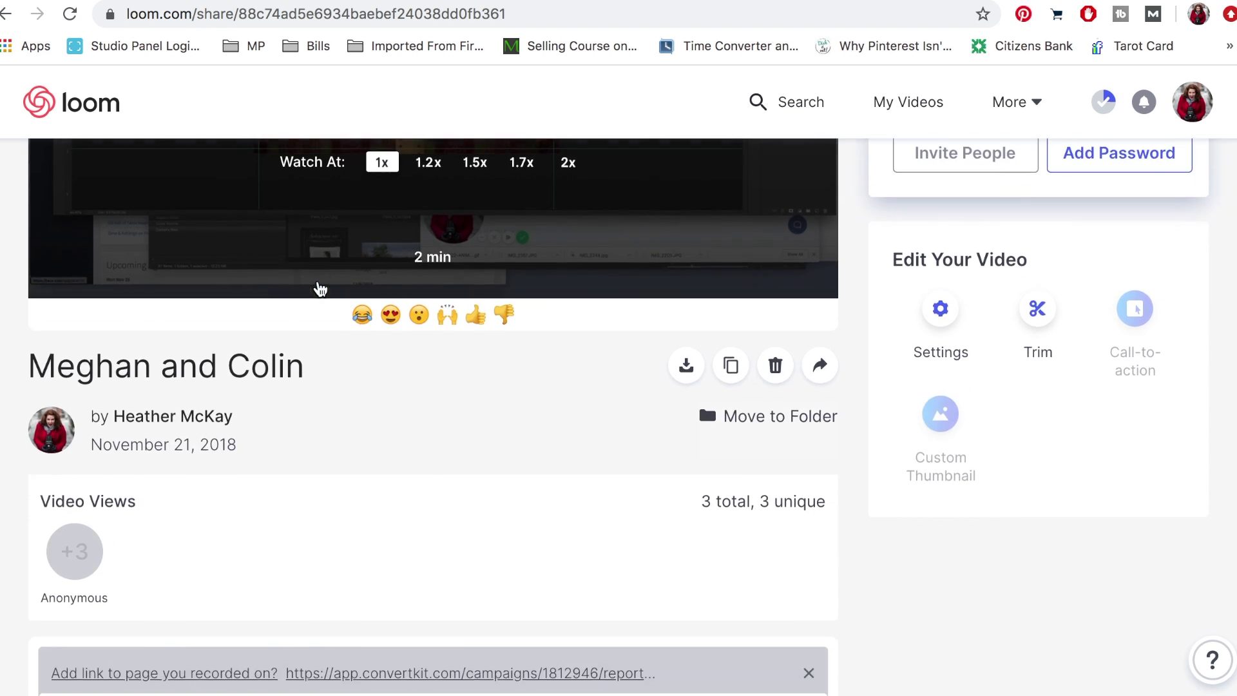
scroll(335, 372, "up", 10)
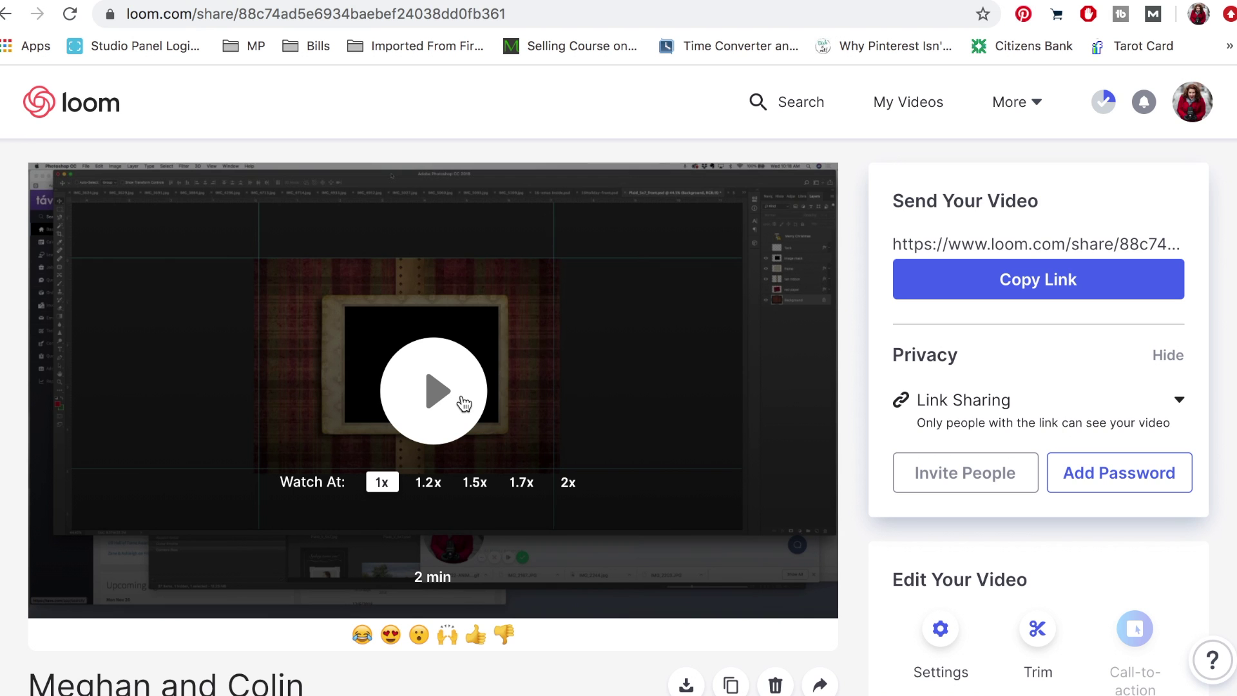
scroll(464, 405, "down", 6)
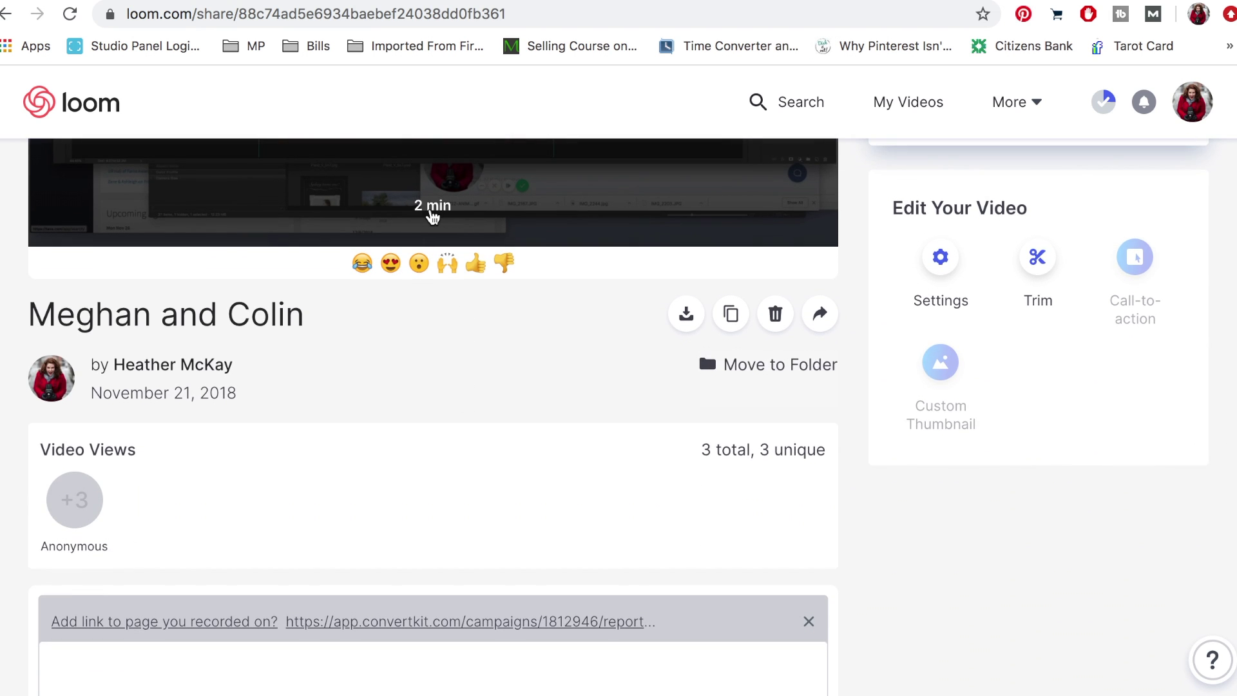
scroll(387, 513, "down", 2)
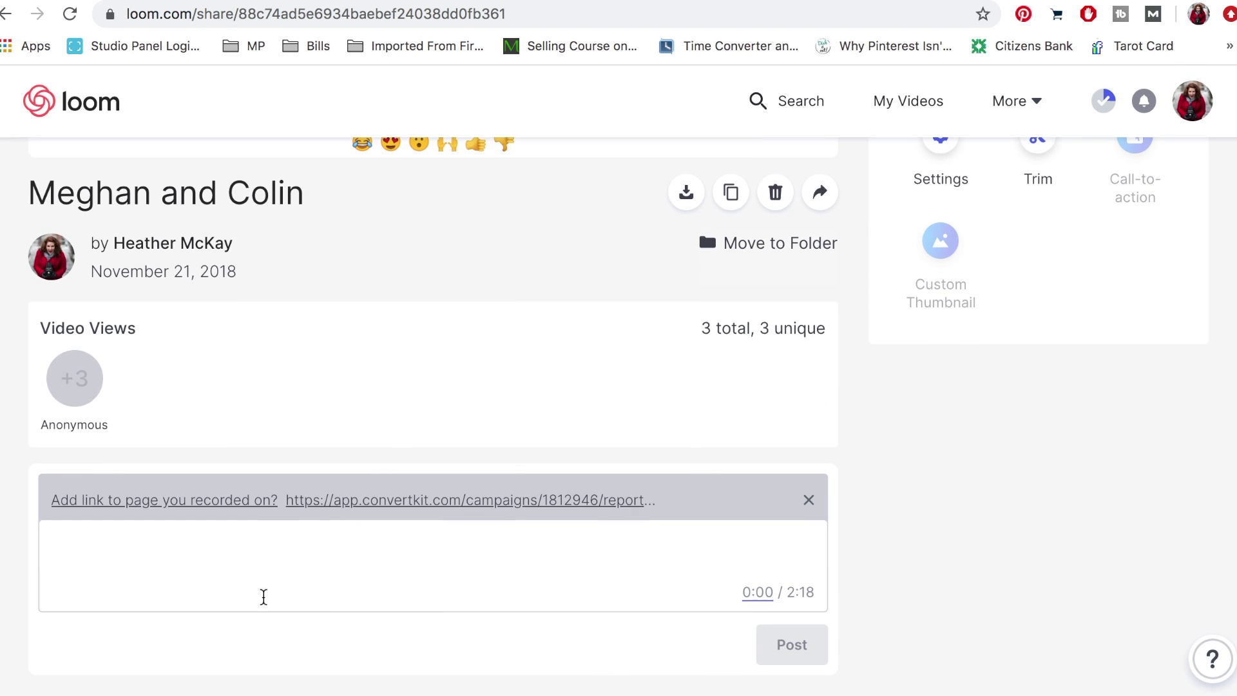
scroll(340, 581, "up", 7)
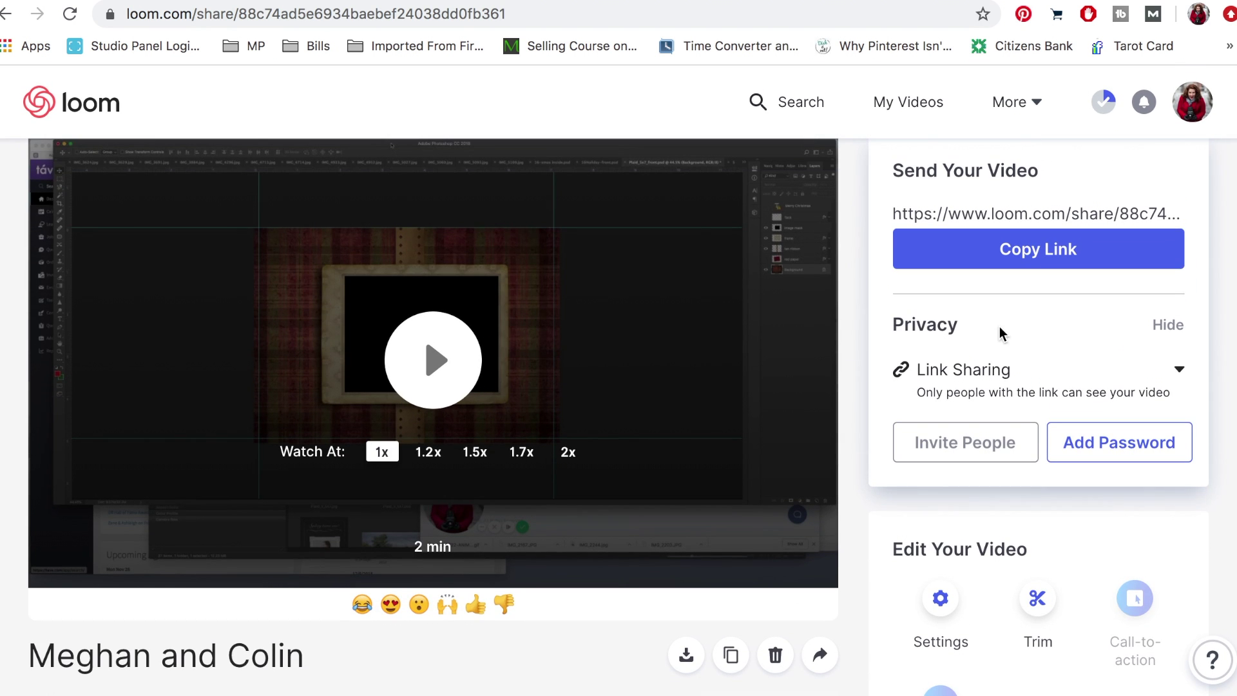
scroll(716, 274, "left", 5)
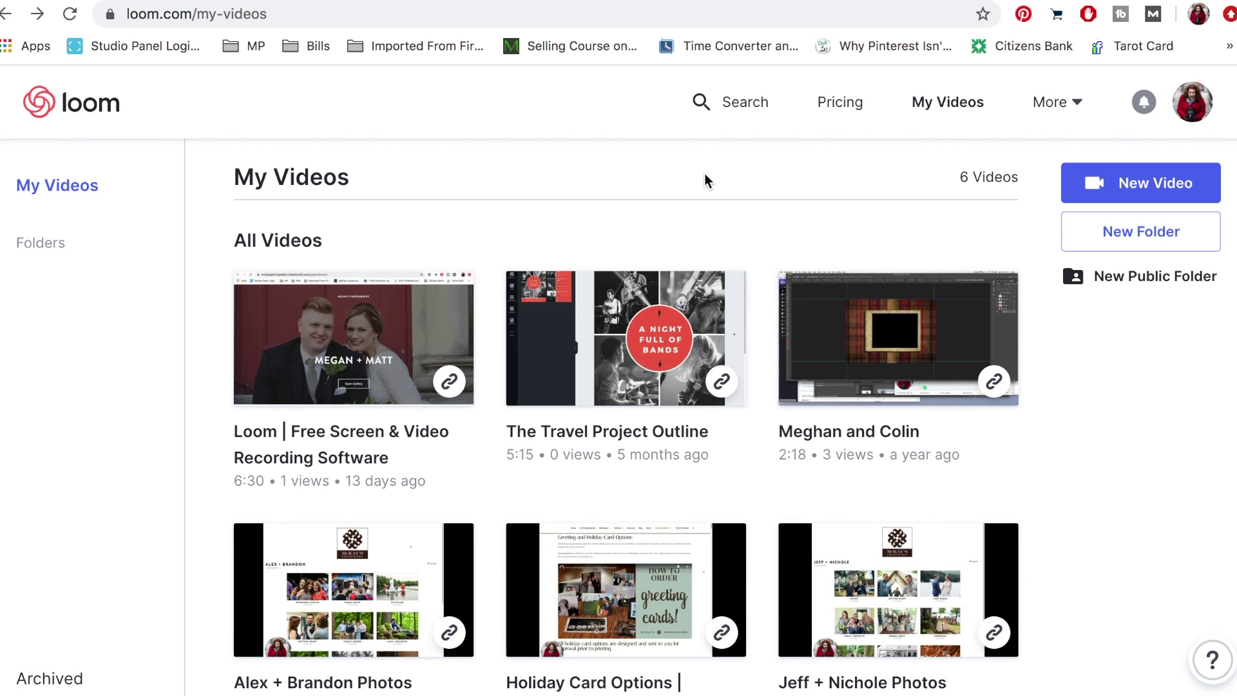
scroll(636, 472, "down", 2)
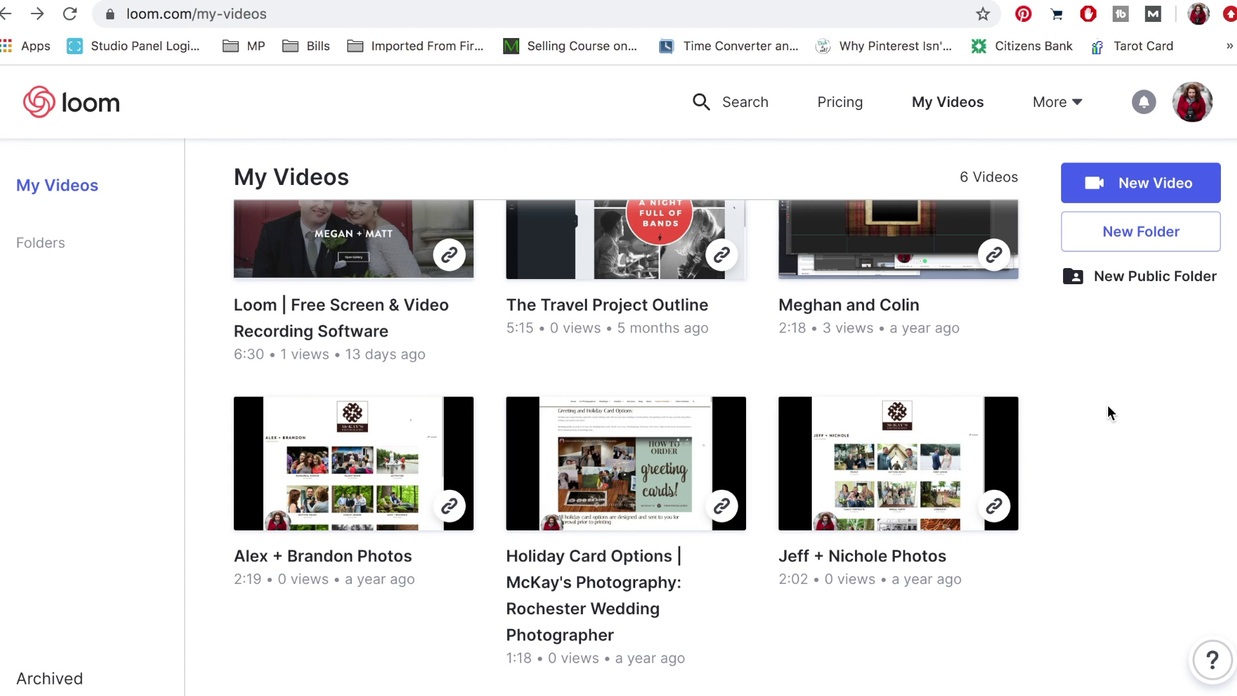
scroll(1110, 413, "up", 4)
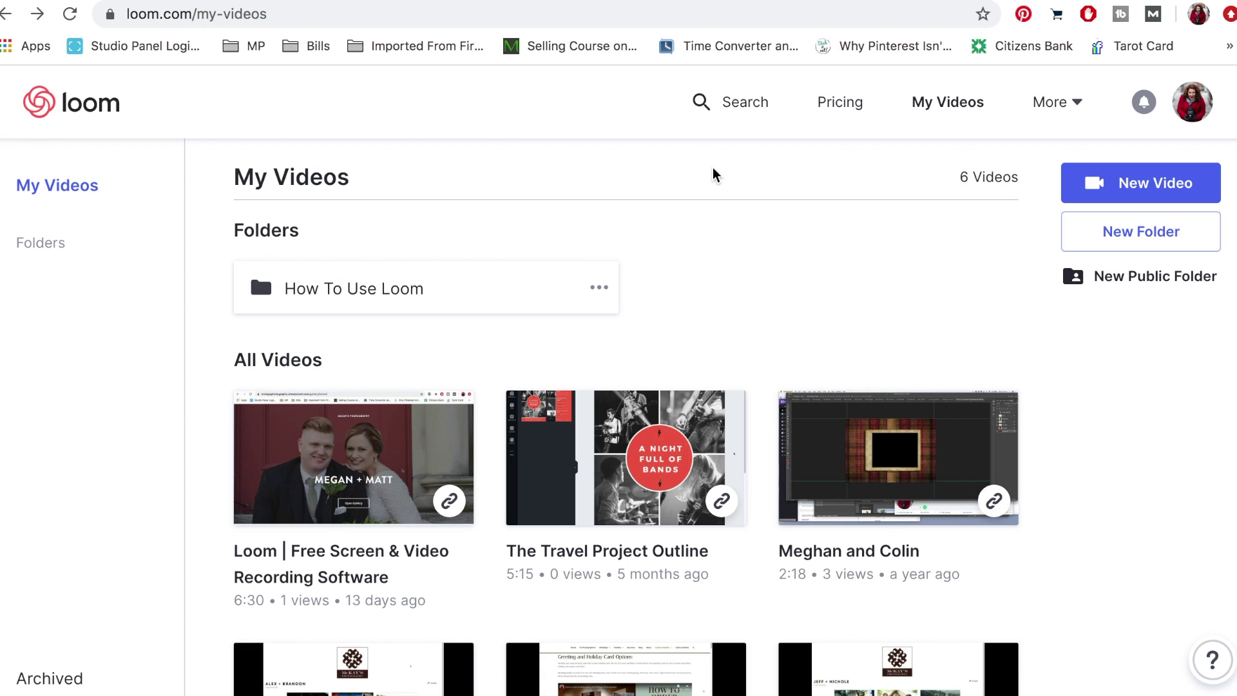
Step: Scroll down through the My Videos library
scroll(652, 279, "down", 1)
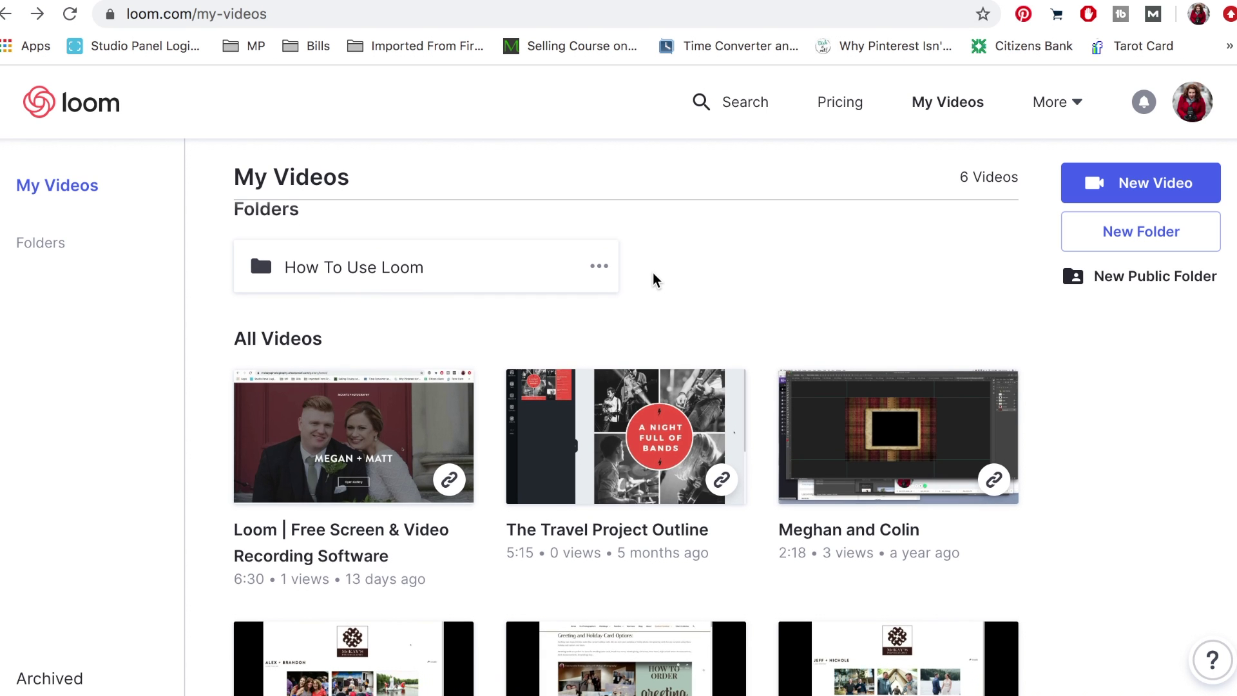
scroll(652, 278, "down", 1)
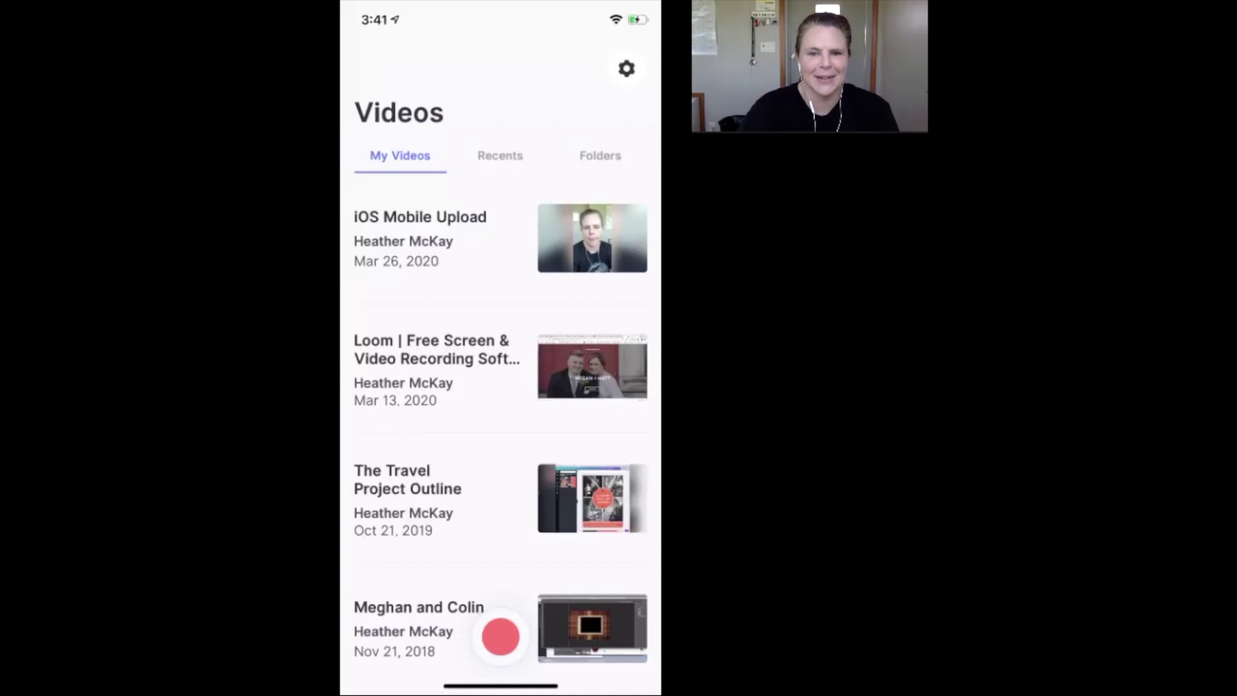
Step: Open the iOS Mobile Upload video from the mobile Videos list
left_click(420, 238)
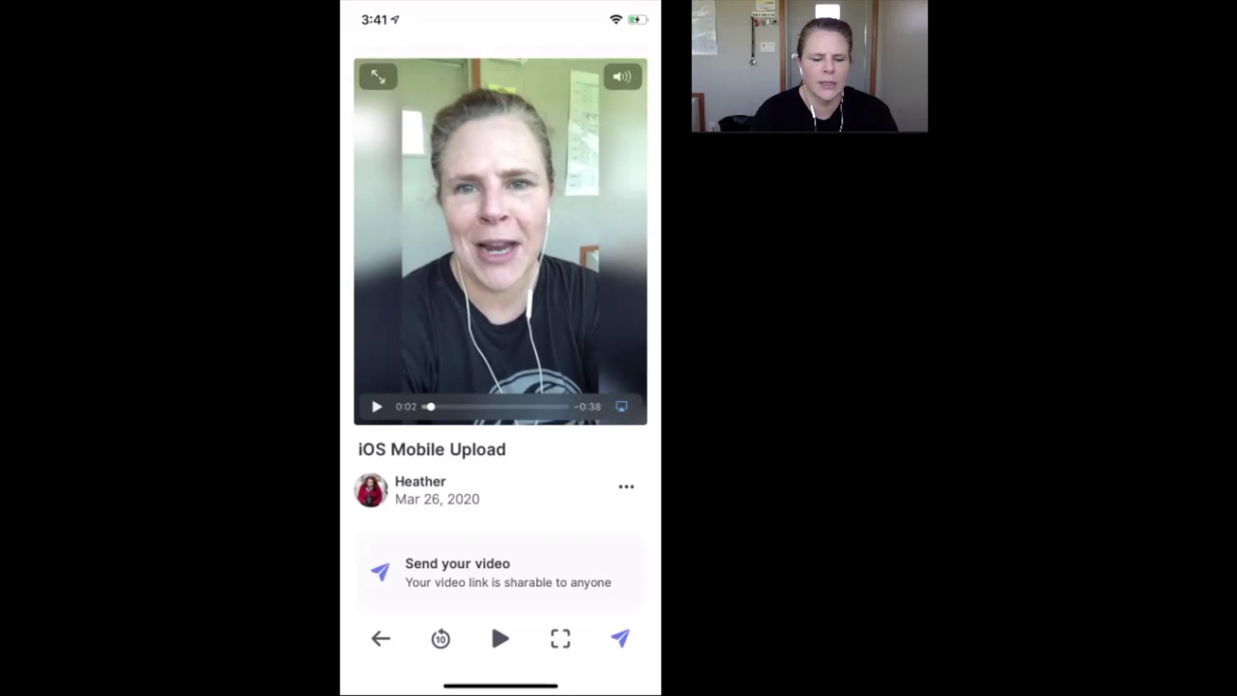
Step: Bring up the iOS Mobile Upload video's options: Edit title, Download and Delete
left_click(626, 486)
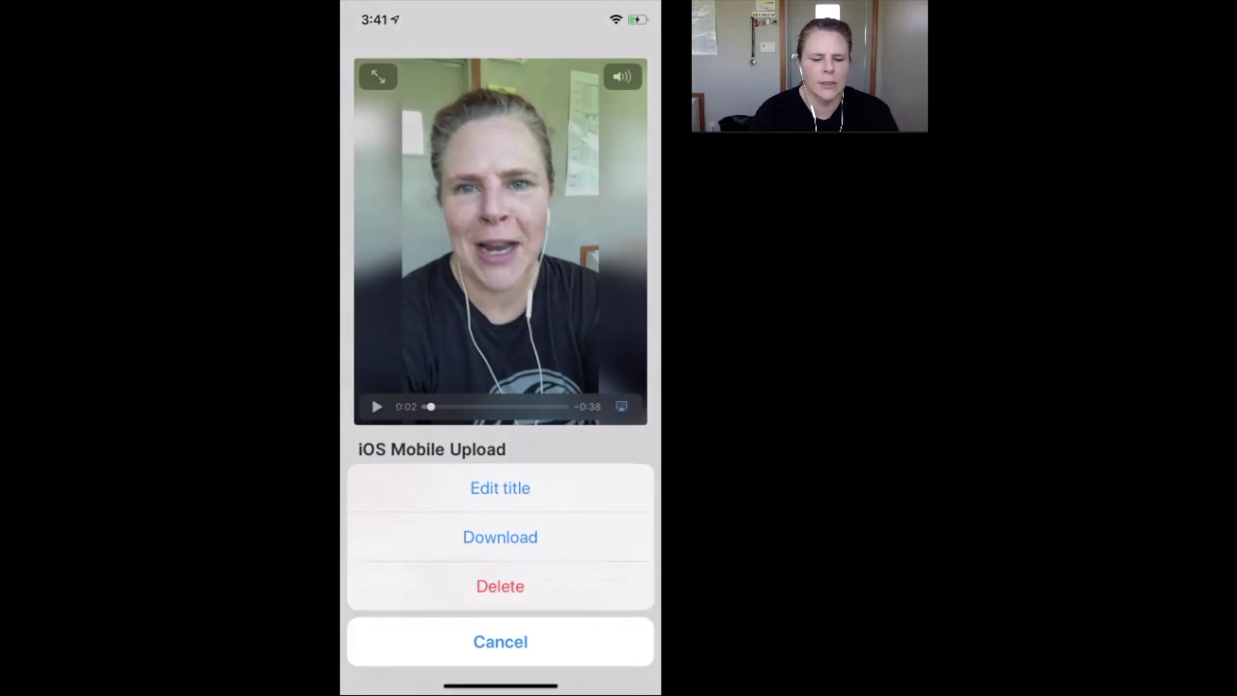